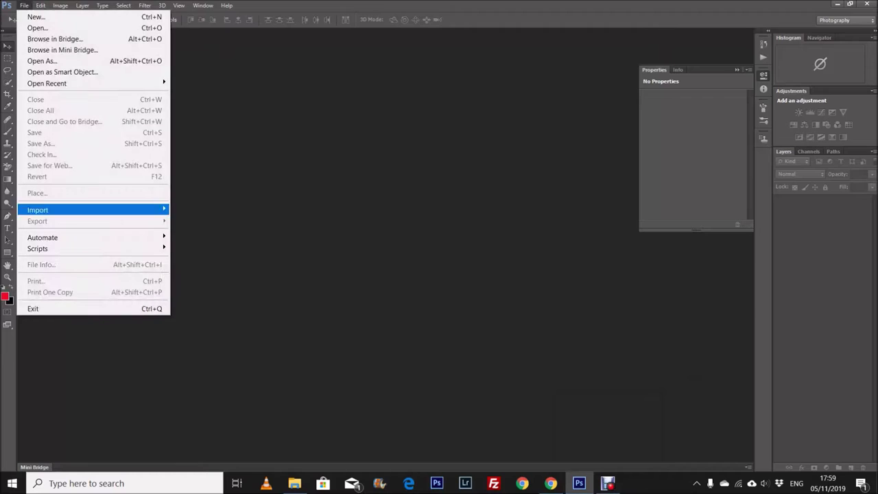
Load walnut images 001.jpg–040.jpg as one layer stack with automatic alignment enabled.
left_click(212, 381)
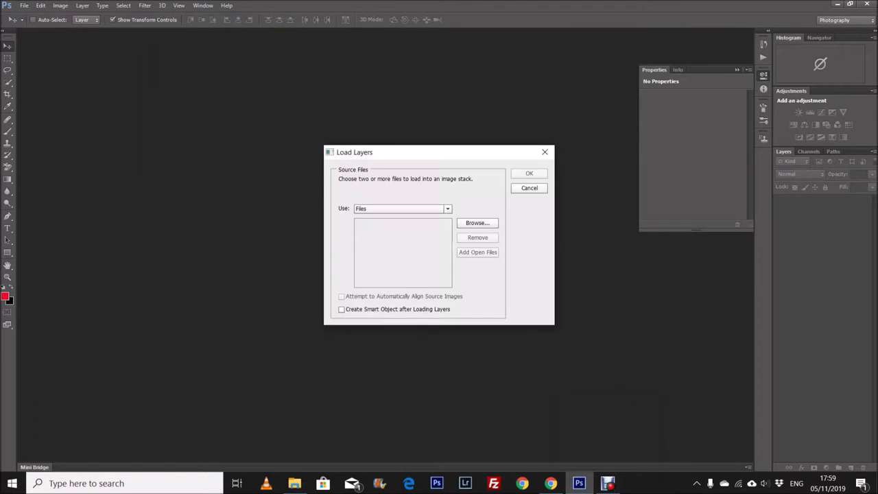
left_click(478, 223)
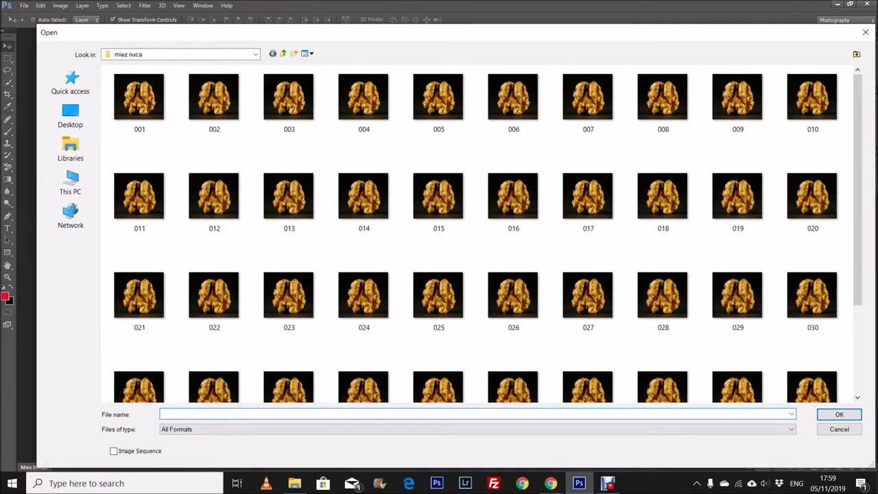
left_click_drag(834, 158, 103, 292)
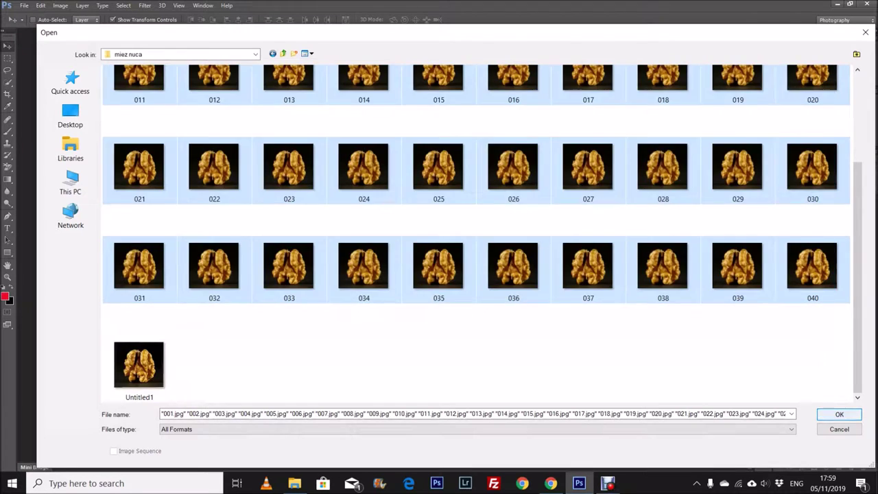
left_click(839, 415)
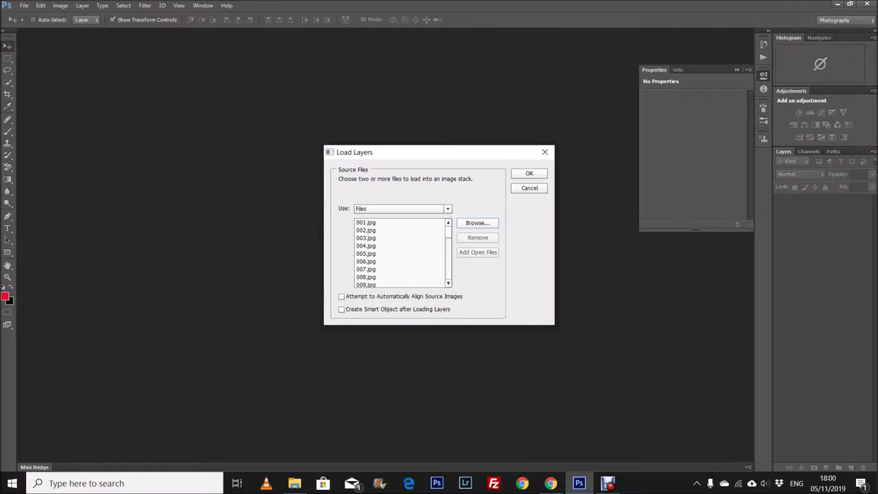
key("Return")
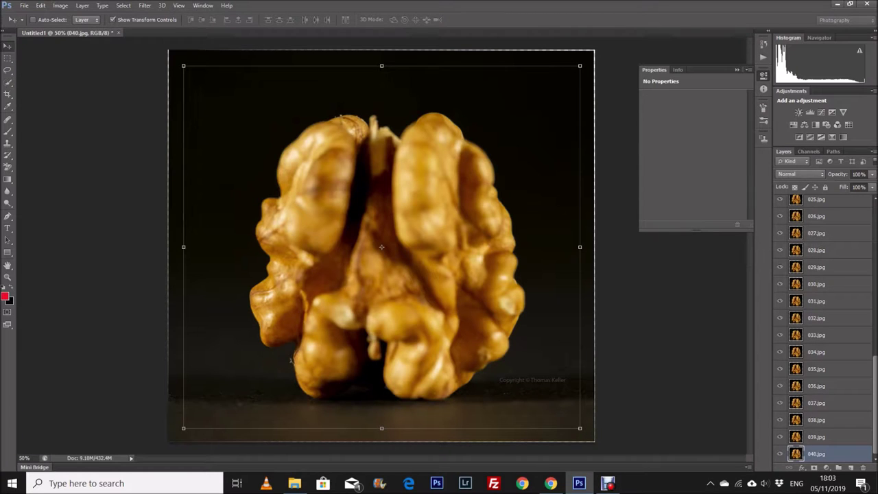
Wait until the forty walnut frames are loaded and aligned as layers 001.jpg–040.jpg.
scroll(824, 329, "up", 10)
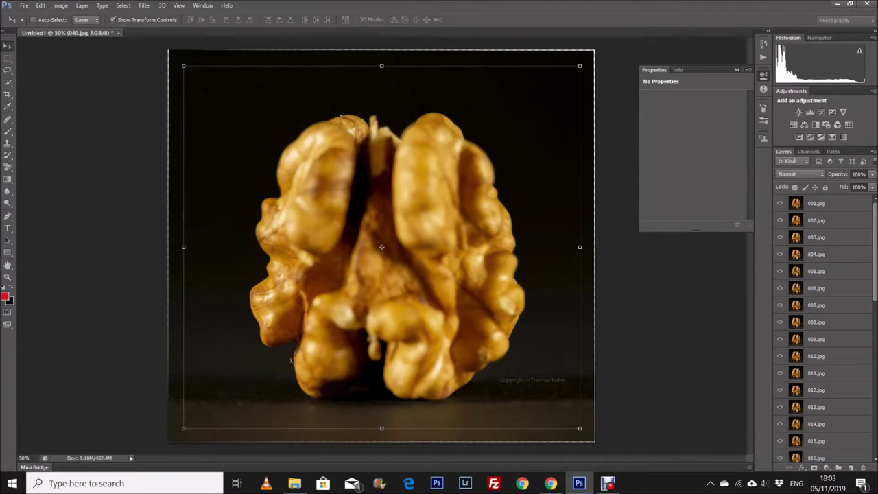
Select all forty walnut layers, from 001.jpg through 040.jpg.
left_click(817, 203)
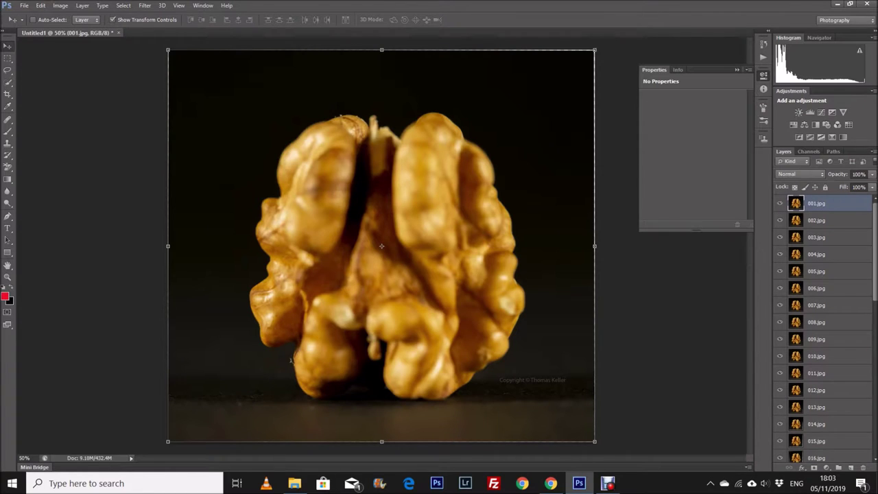
key("alt+comma")
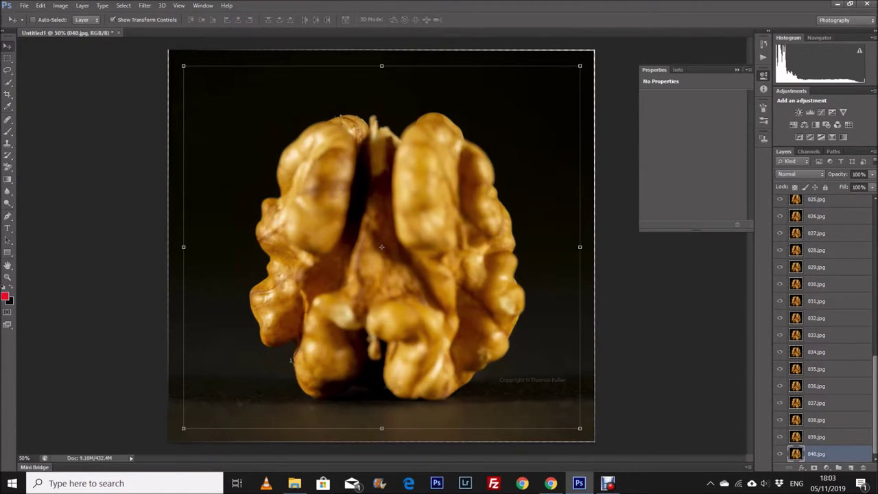
key("alt+shift+bracketleft")
key("alt+shift+bracketleft")
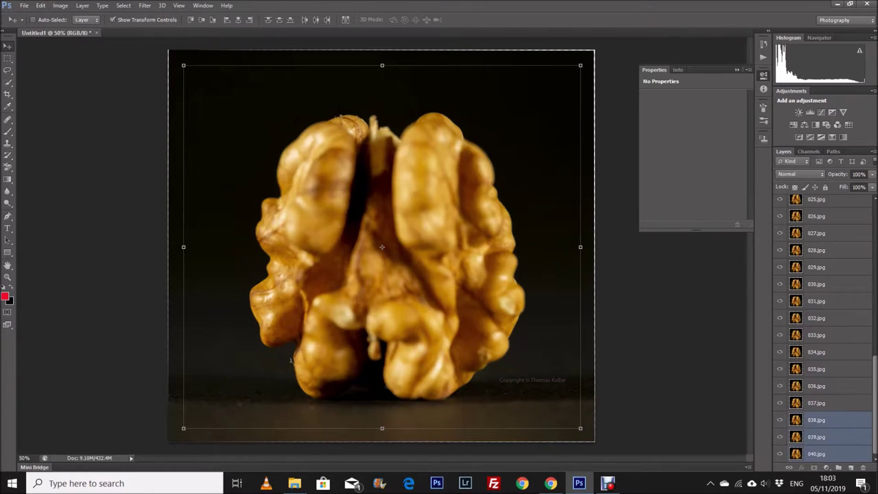
key("alt+shift+bracketleft")
key("alt+shift+bracketleft")
key("alt+shift+bracketleft")
key("alt+shift+bracketleft")
key("alt+shift+bracketleft")
key("alt+shift+bracketleft")
key("alt+shift+bracketleft")
key("alt+shift+bracketleft")
key("alt+shift+bracketleft")
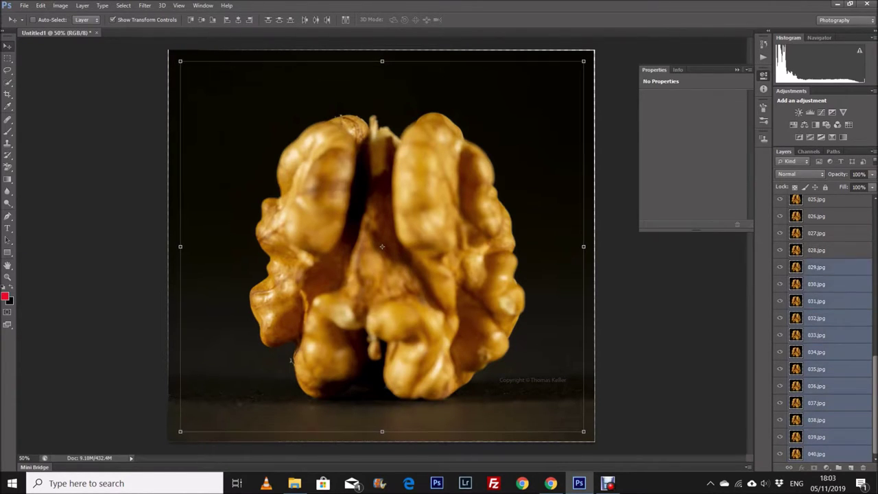
key("alt+shift+bracketleft")
key("alt+shift+bracketleft")
key("alt+shift+bracketleft")
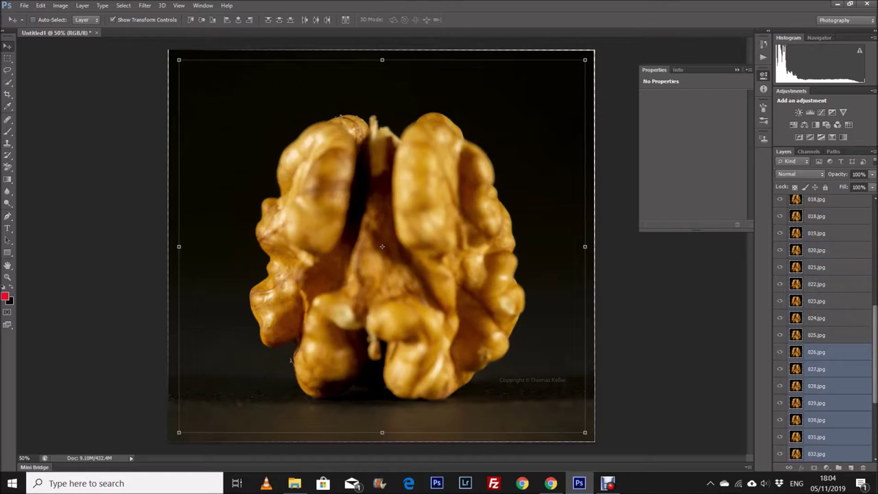
key("alt+shift+bracketleft")
key("alt+shift+bracketleft")
key("alt+shift+bracketleft")
key("alt+shift+bracketleft")
key("alt+shift+bracketleft")
key("alt+shift+bracketleft")
key("alt+shift+bracketleft")
key("alt+shift+bracketleft")
key("alt+shift+bracketleft")
key("alt+shift+bracketleft")
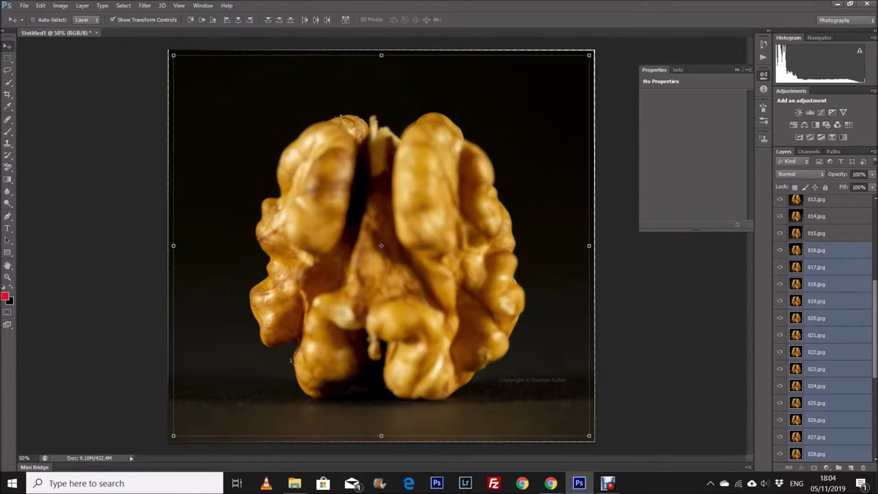
key("alt+shift+bracketleft")
key("alt+shift+bracketleft")
key("alt+shift+bracketleft")
key("alt+shift+bracketleft")
key("alt+shift+bracketleft")
key("alt+shift+bracketleft")
key("alt+shift+bracketleft")
key("alt+shift+bracketleft")
key("alt+shift+bracketleft")
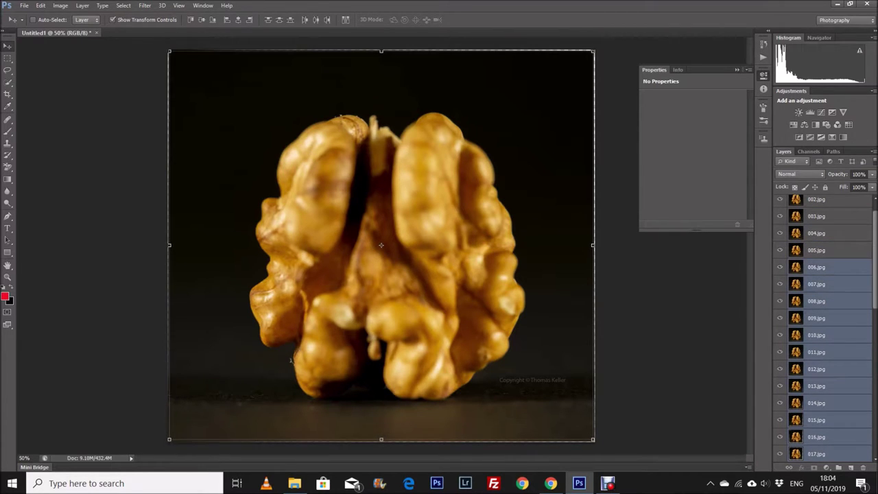
key("alt+shift+bracketleft")
key("alt+shift+bracketleft")
key("alt+shift+bracketleft")
key("alt+shift+bracketleft")
key("alt+shift+bracketleft")
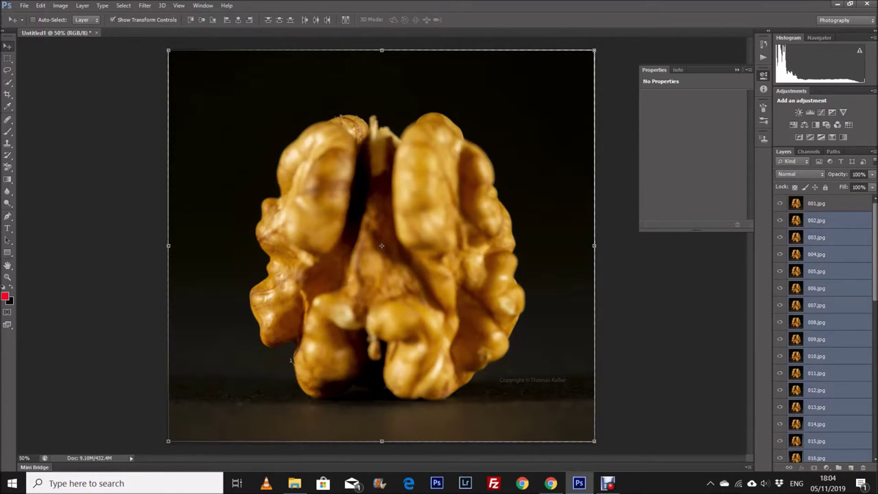
key("alt+shift+bracketleft")
Auto-blend the selected layers using Stack Images with seamless tones.
left_click(24, 6)
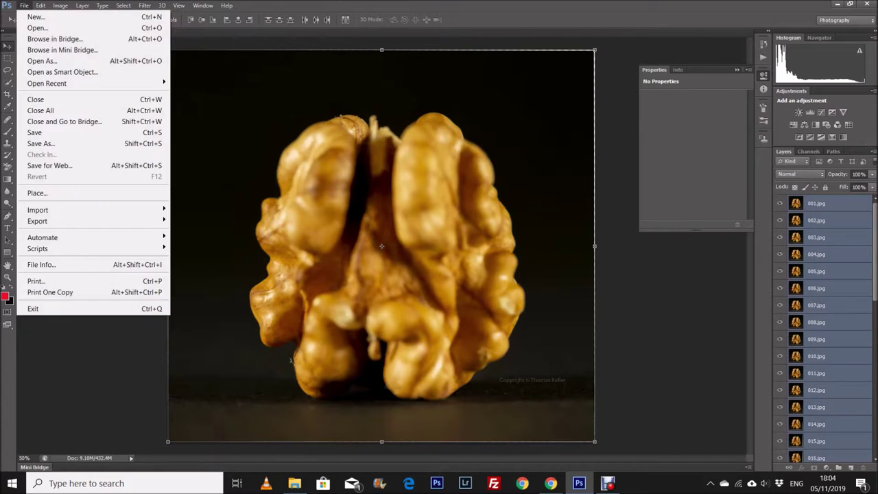
left_click(72, 254)
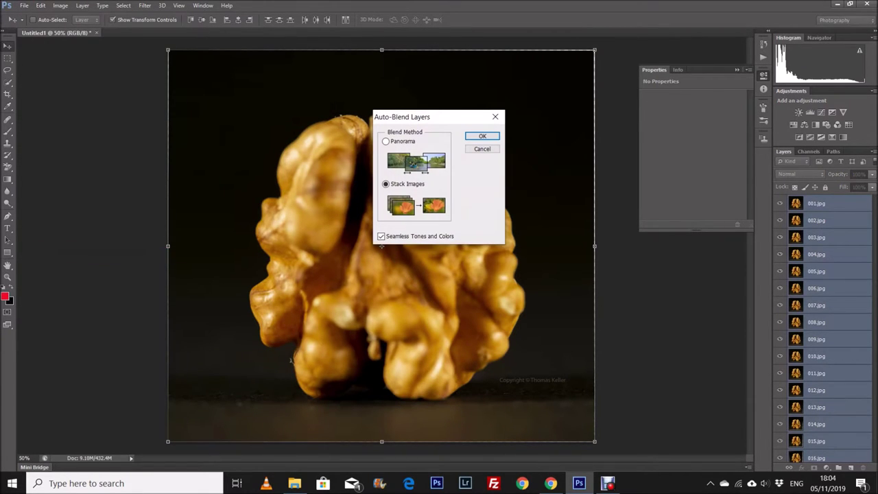
key("Return")
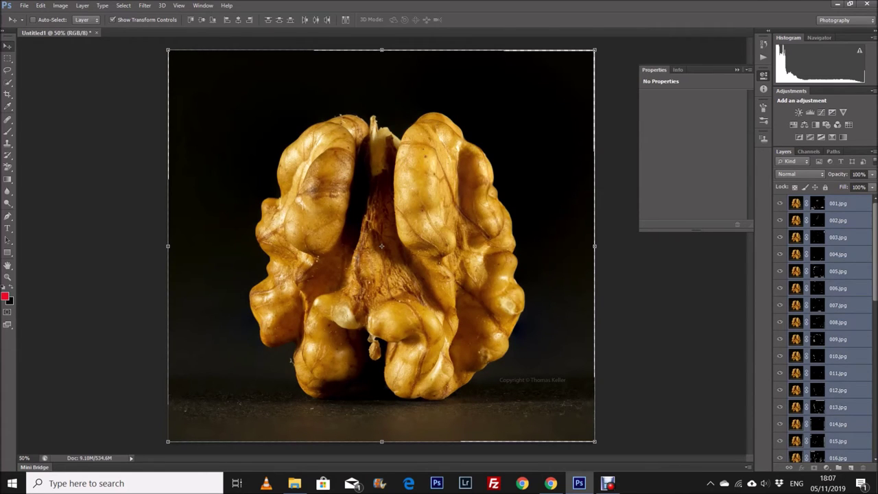
Crop the walnut composite to a 1x1 square tightly centred on the nut.
key("m")
key("c")
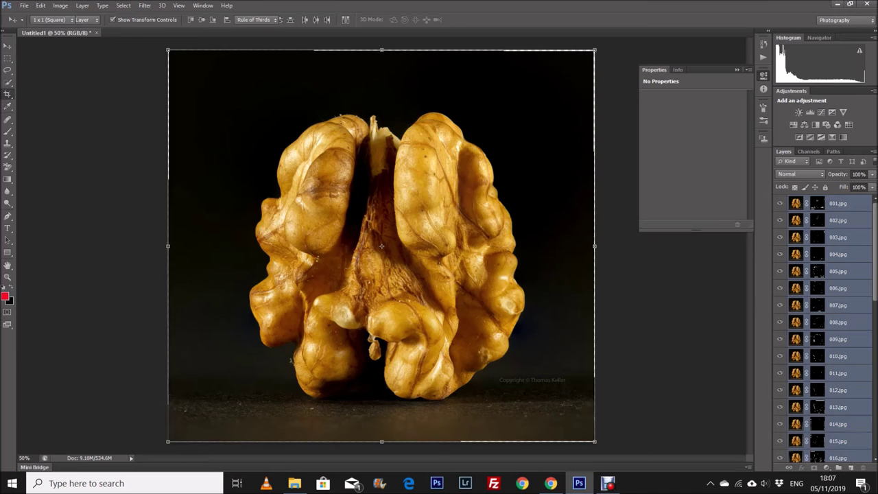
left_click_drag(186, 51, 201, 66)
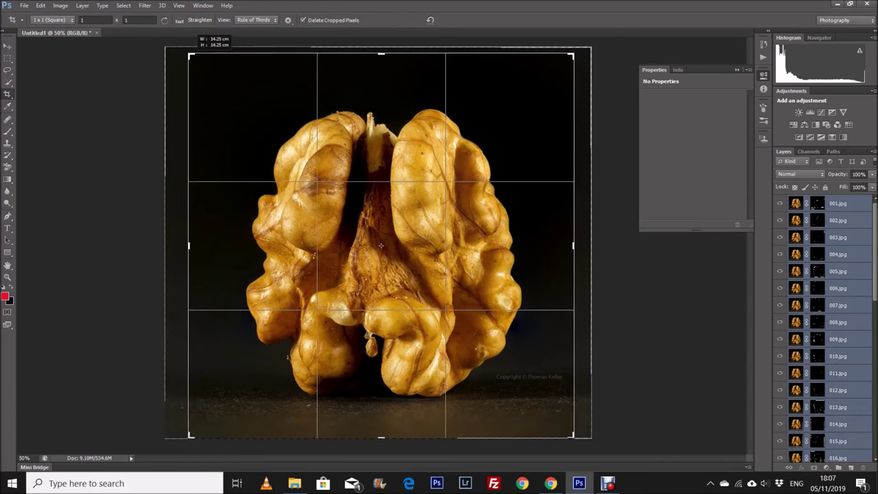
left_click_drag(381, 433, 382, 420)
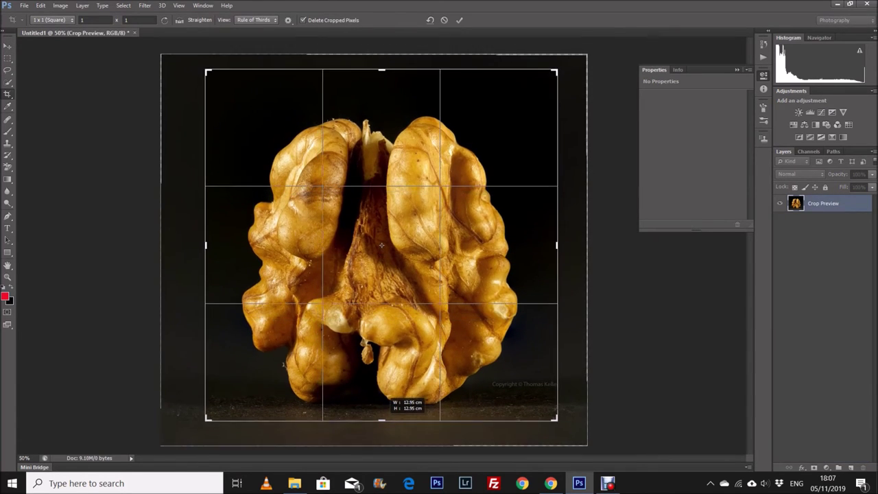
left_click(393, 283)
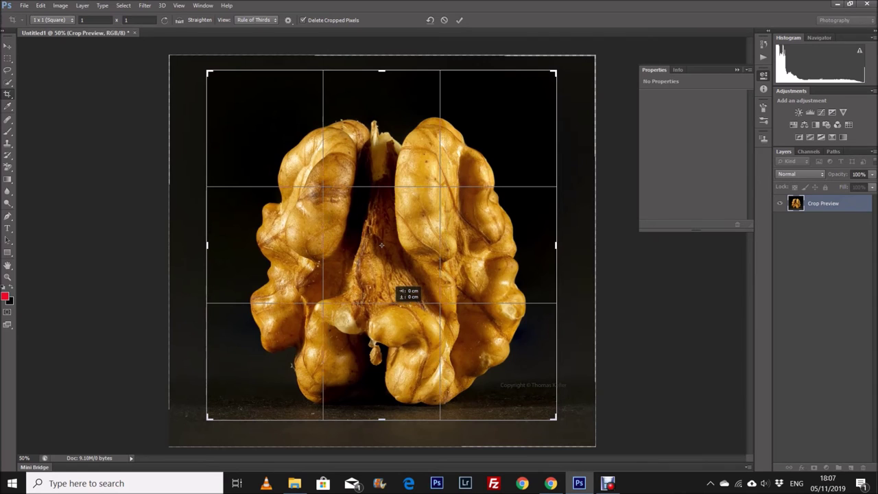
key("Return")
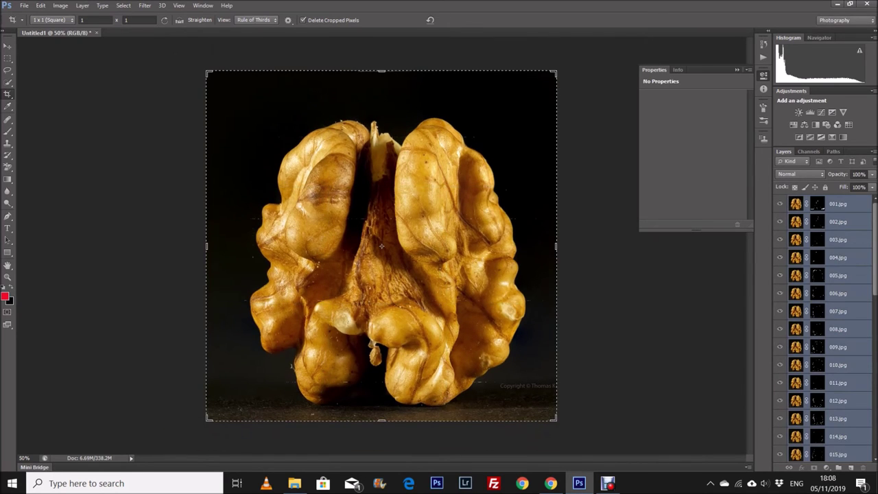
key("v")
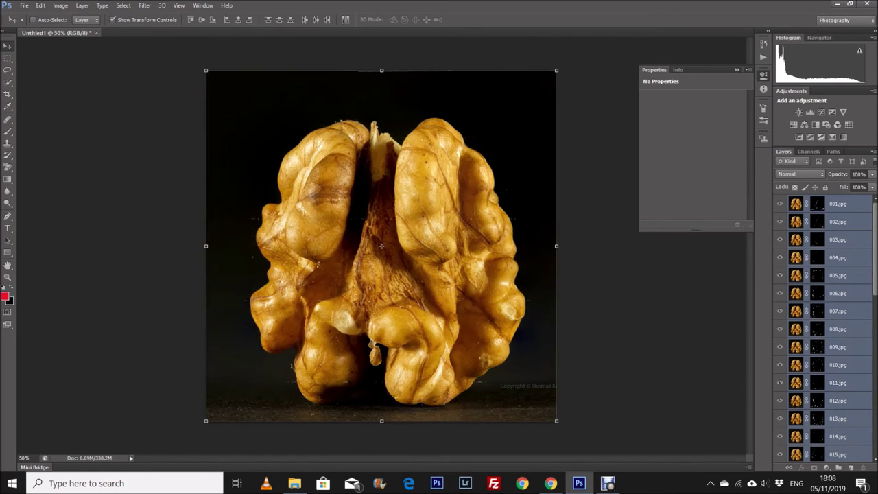
Save the square walnut image as Untitled1, then open Untitled1 in the Photos viewer.
left_click(24, 6)
left_click(31, 141)
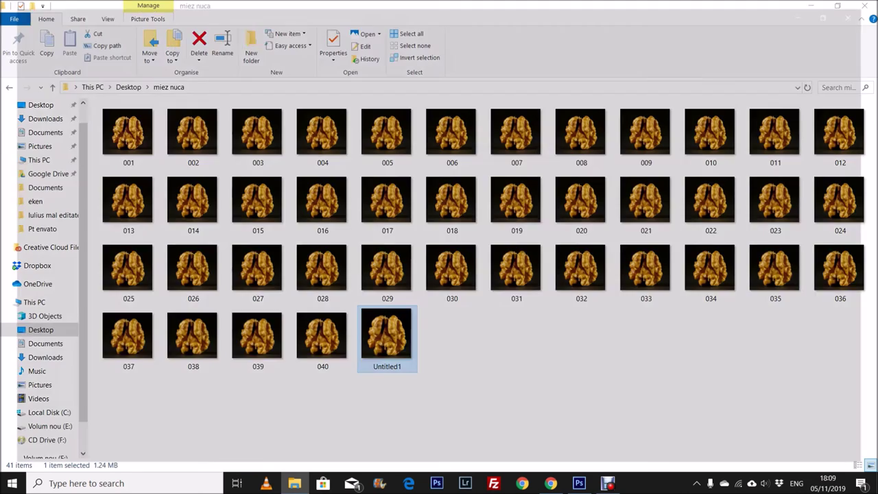
double_click(381, 330)
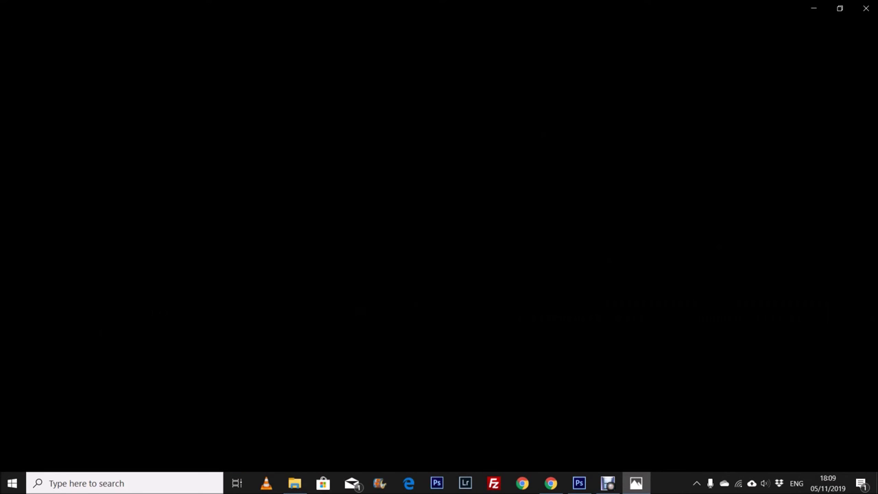